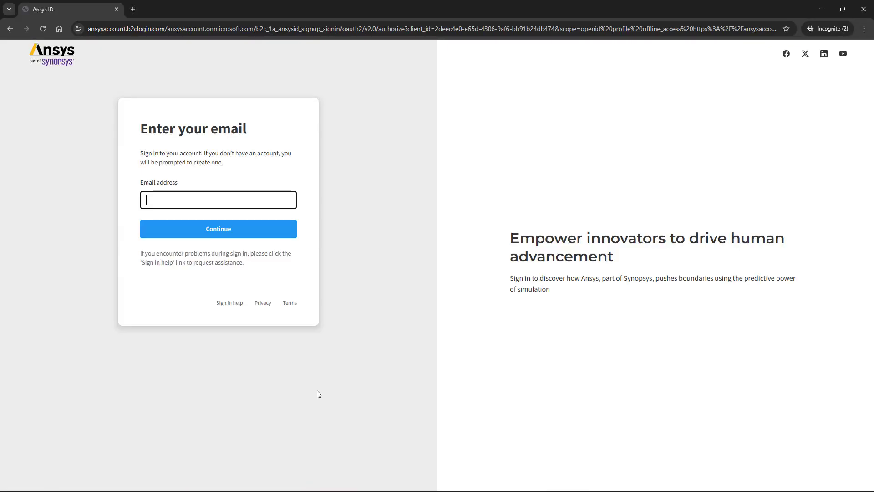
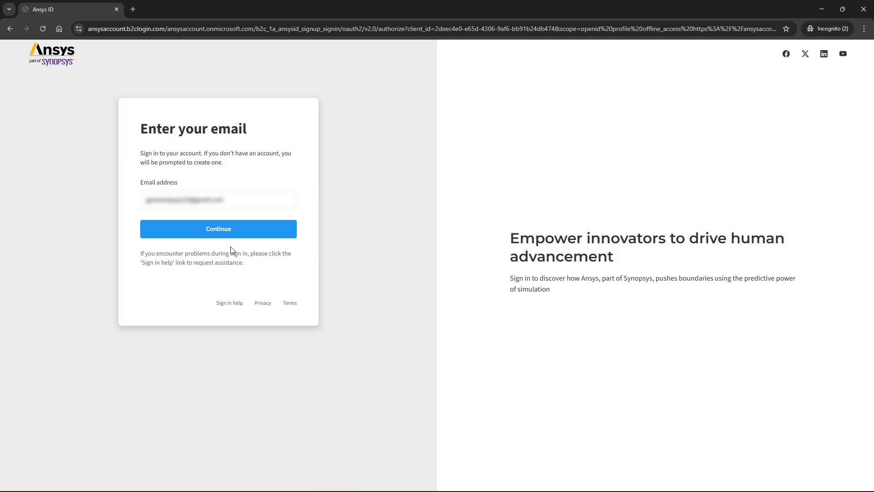
Enter the account e-mail address and verify it with the emailed verification code
{"action": "left_click", "coordinate": [225, 237]}
{"action": "left_click", "coordinate": [218, 199]}
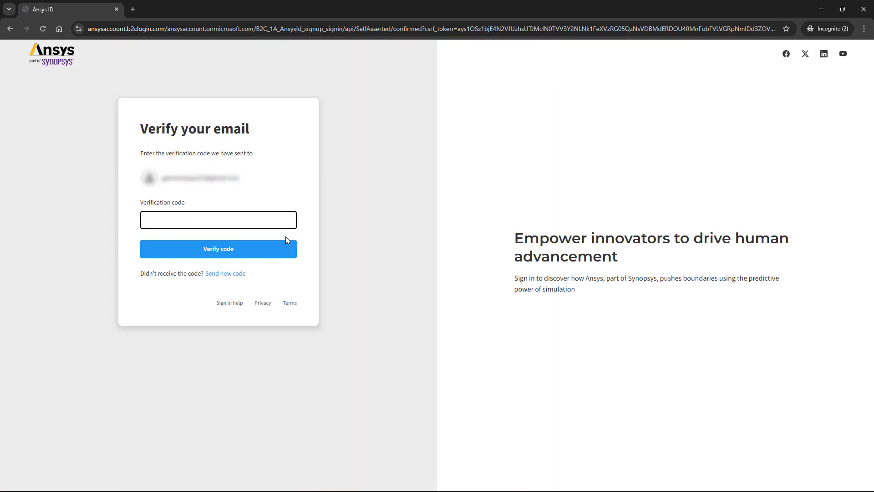
{"action": "left_click", "coordinate": [261, 254]}
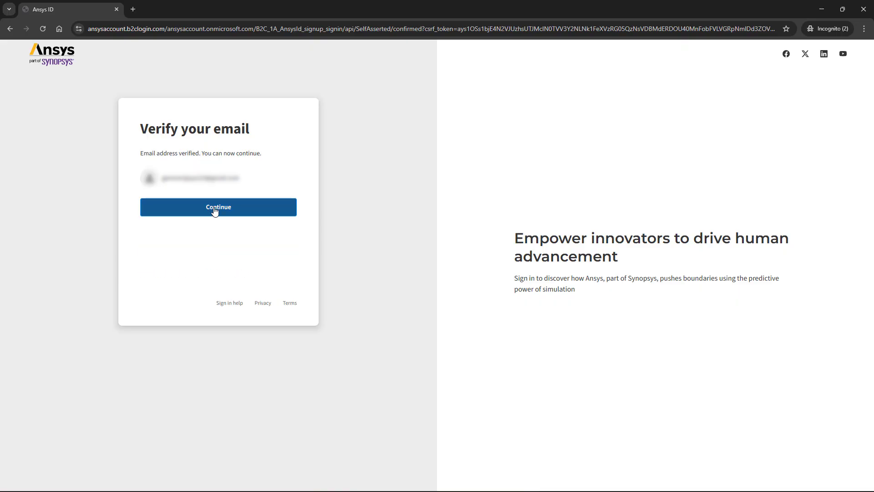
{"action": "left_click", "coordinate": [237, 207]}
Fill in first name, last name and password, accept the terms, and create the Ansys account
{"action": "left_click", "coordinate": [283, 192]}
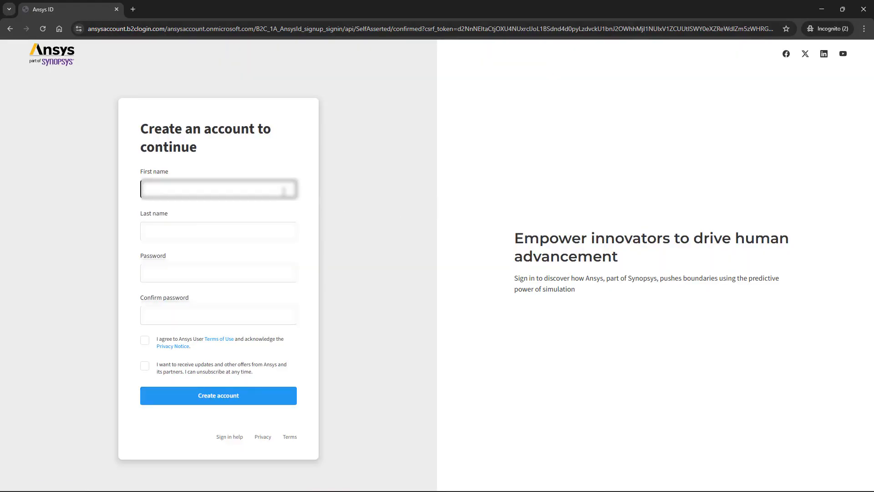
{"action": "key", "text": "Tab"}
{"action": "key", "text": "Tab"}
{"action": "type", "text": "••••••••"}
{"action": "key", "text": "Tab"}
{"action": "type", "text": "••••••••"}
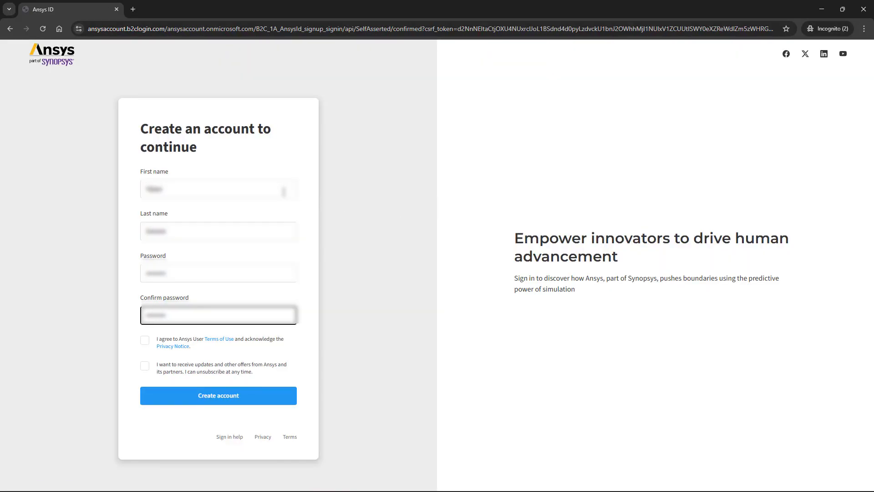
{"action": "left_click", "coordinate": [144, 340]}
{"action": "left_click", "coordinate": [228, 396]}
{"action": "left_click", "coordinate": [230, 240]}
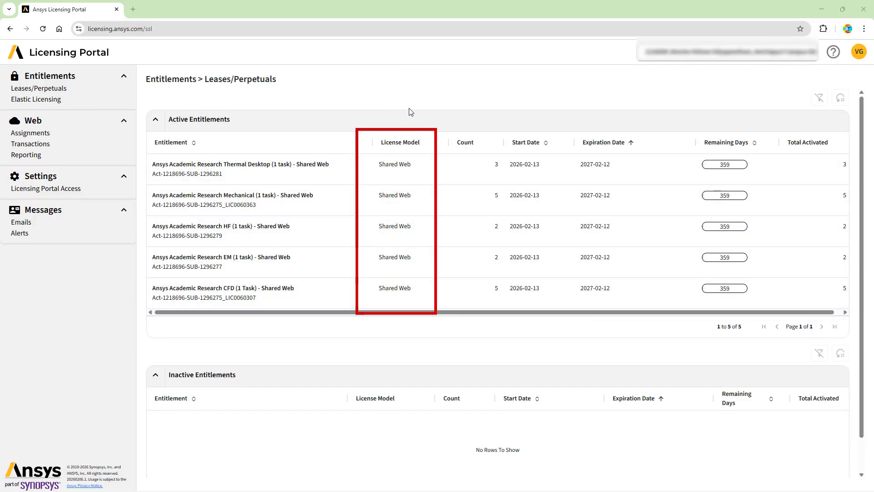
Review Web license Assignments and the Groups tab, then go to 'Manage groups in Ansys ID'
{"action": "left_click", "coordinate": [41, 135]}
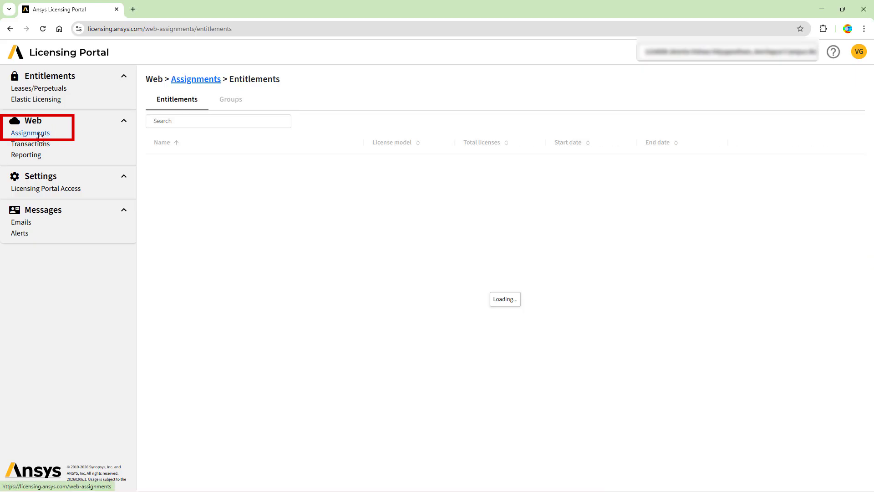
{"action": "left_click", "coordinate": [235, 103]}
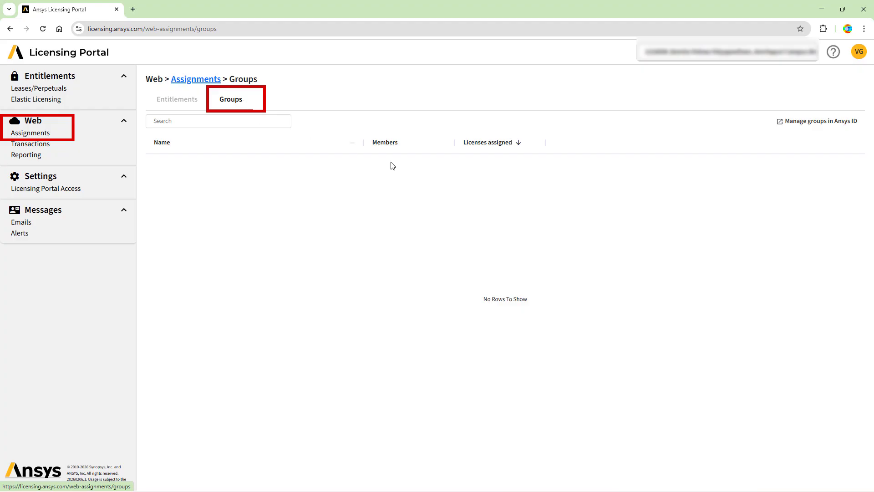
{"action": "left_click", "coordinate": [799, 122]}
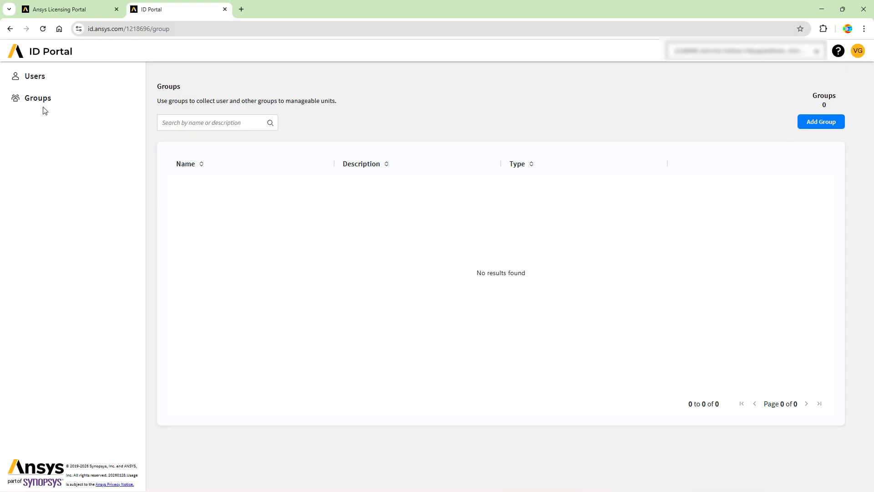
Show the Users page listing the account's three Support Coordinator users
{"action": "left_click", "coordinate": [34, 78]}
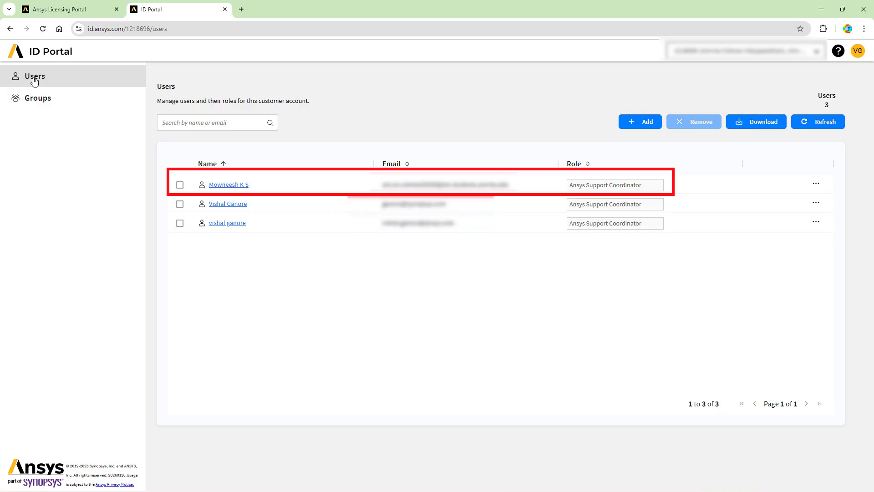
Add a first new user to the account by pasting their e-mail, keeping the Member role
{"action": "left_click", "coordinate": [641, 126]}
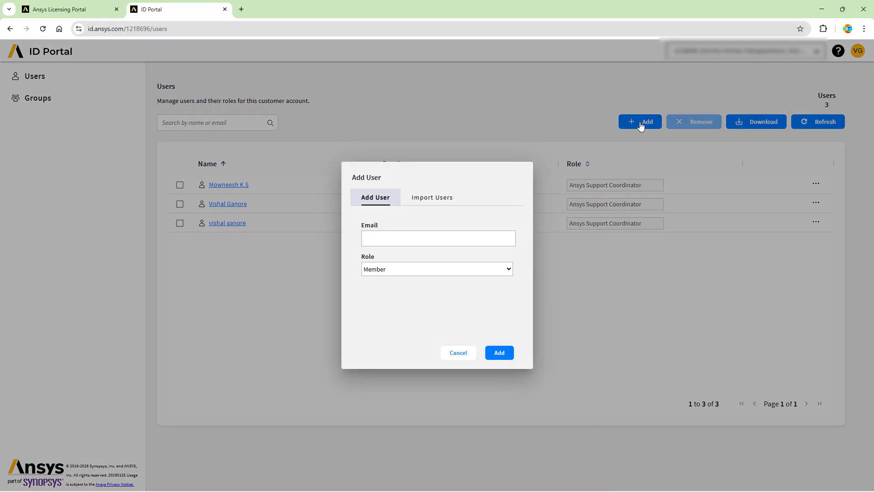
{"action": "left_click", "coordinate": [453, 238]}
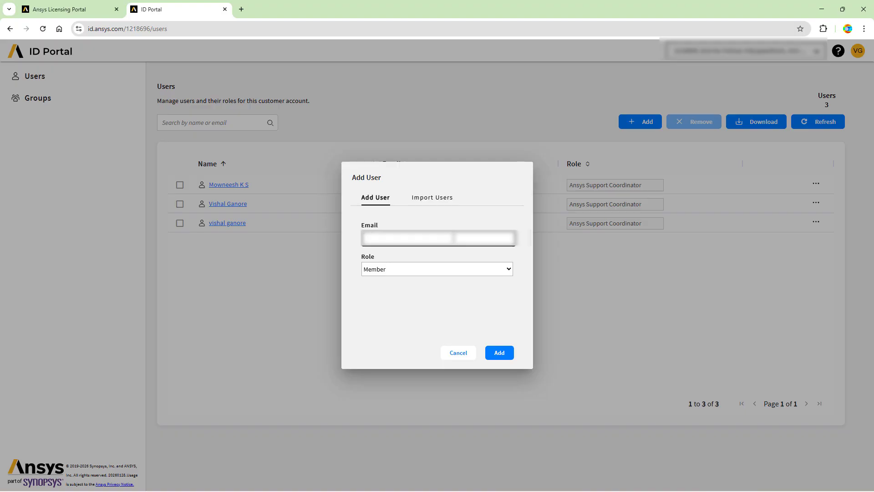
{"action": "key", "text": "ctrl+v"}
{"action": "left_click", "coordinate": [499, 353]}
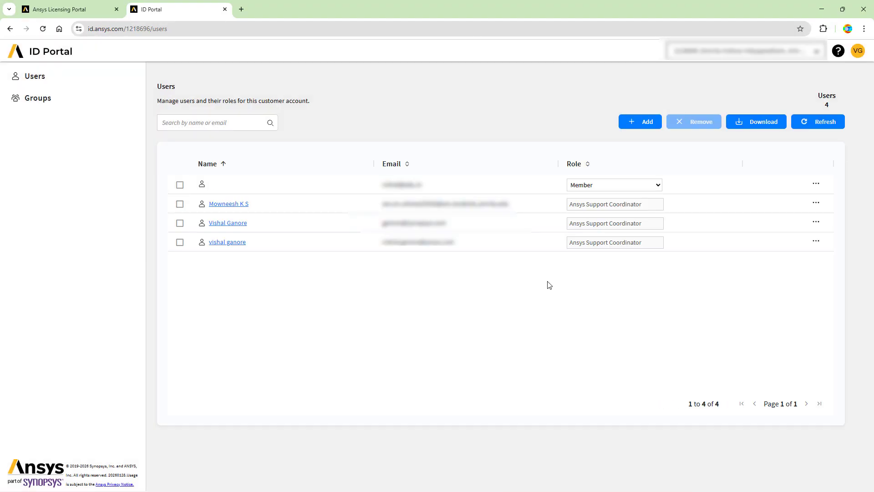
Add a second Member user after clearing a pasted e-mail and checking the bulk import option
{"action": "left_click", "coordinate": [639, 122]}
{"action": "left_click", "coordinate": [466, 236]}
{"action": "key", "text": "ctrl+v"}
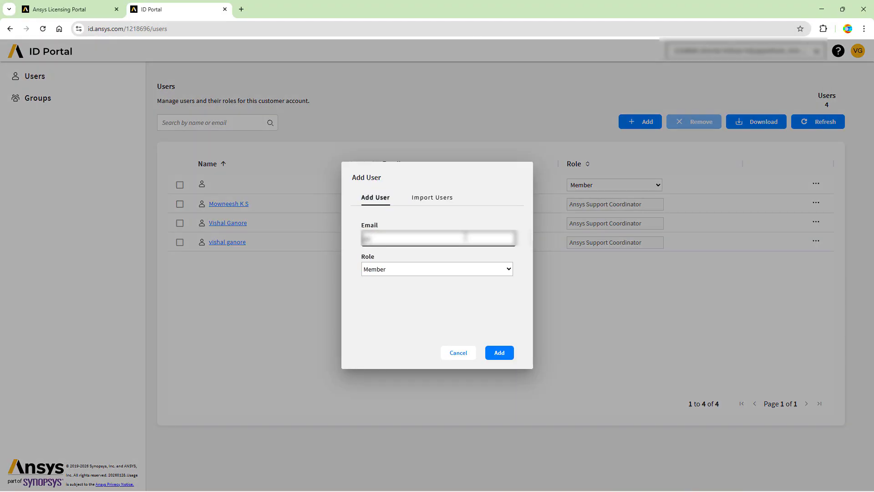
{"action": "key", "text": "ctrl+a"}
{"action": "key", "text": "BackSpace"}
{"action": "left_click", "coordinate": [437, 200]}
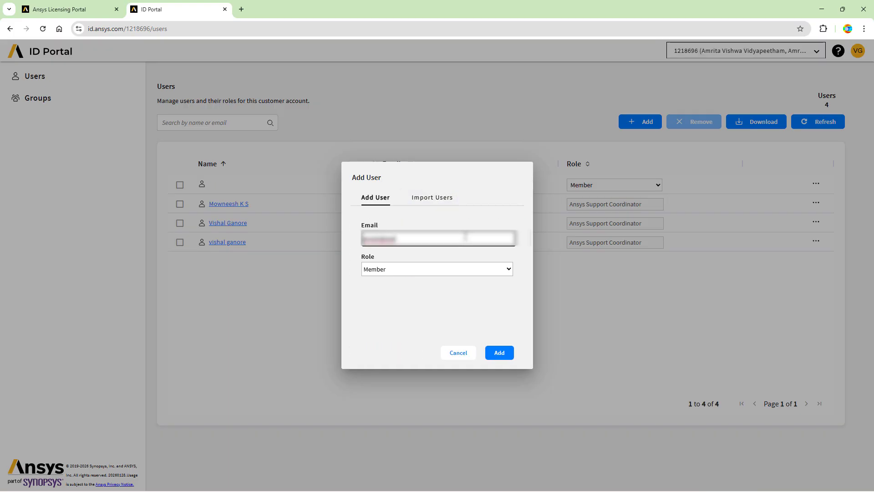
{"action": "left_click", "coordinate": [499, 353]}
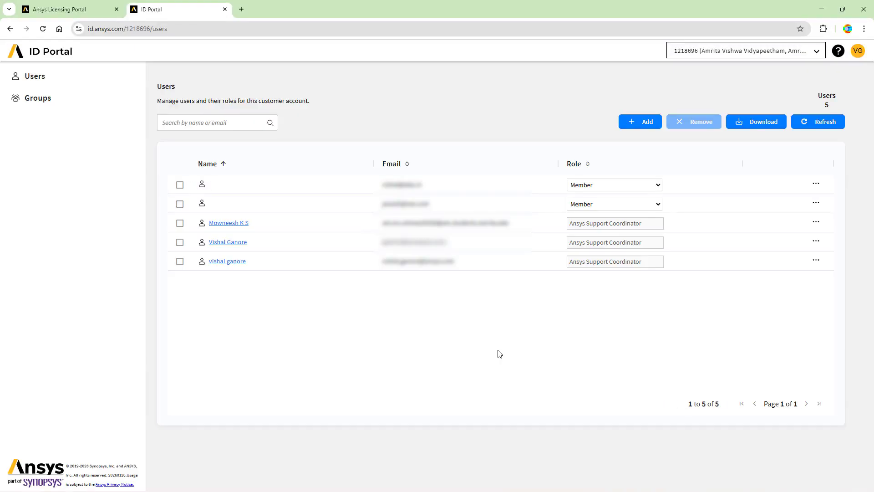
Add another Member user by typing their university e-mail address
{"action": "left_click", "coordinate": [640, 124]}
{"action": "left_click", "coordinate": [459, 238]}
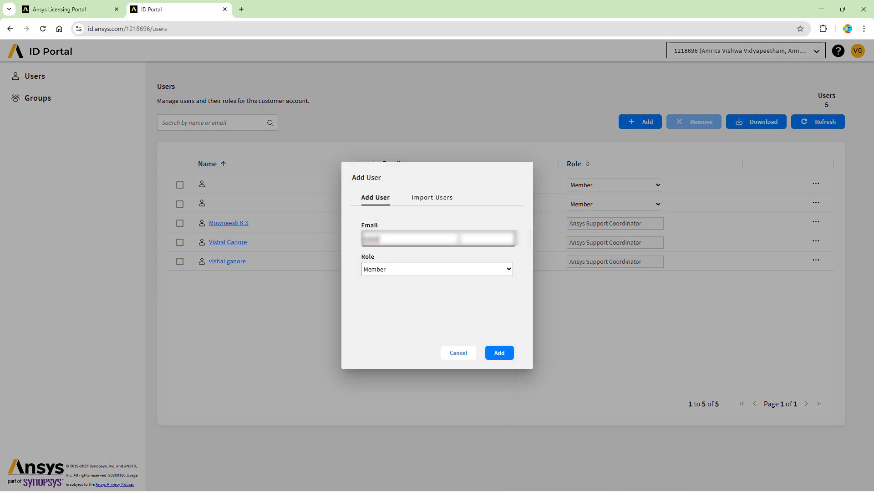
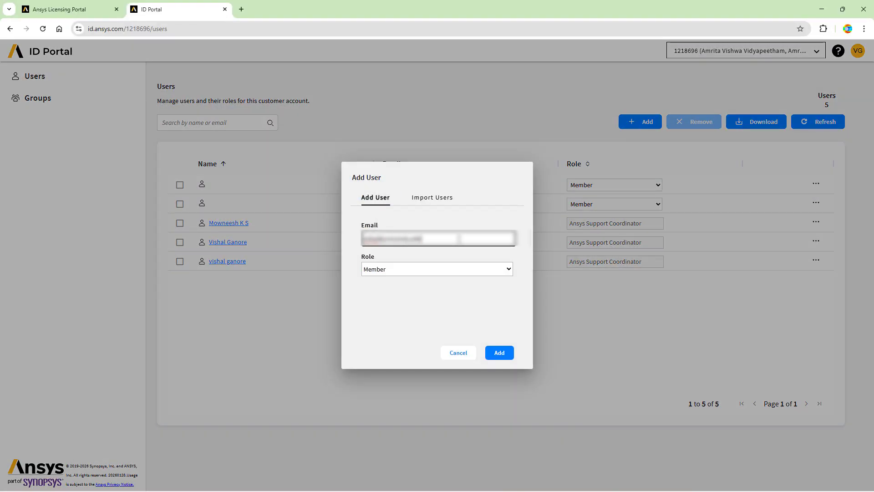
{"action": "left_click", "coordinate": [499, 353]}
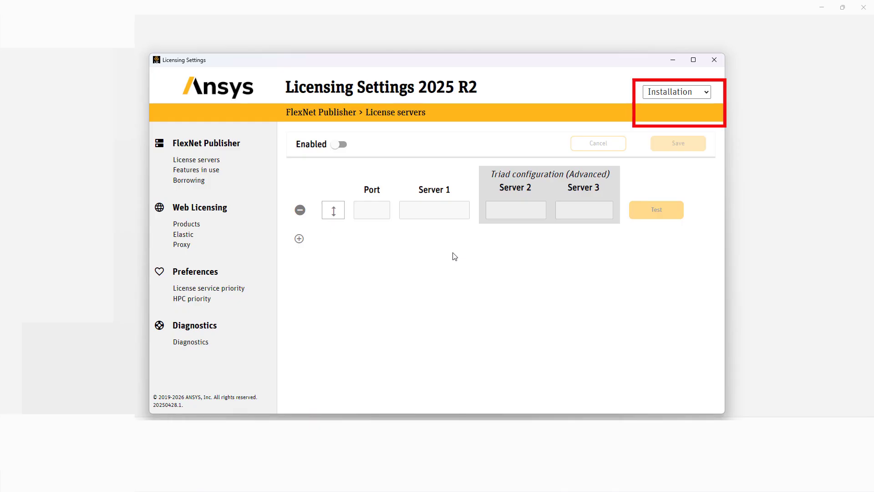
Switch the settings mode from Installation to User and enable Web Licensing for Products
{"action": "left_click", "coordinate": [666, 96]}
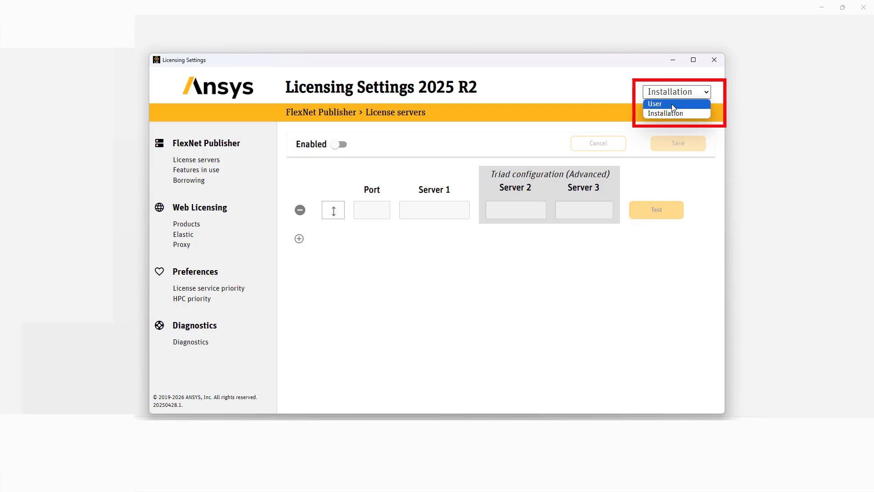
{"action": "left_click", "coordinate": [671, 103]}
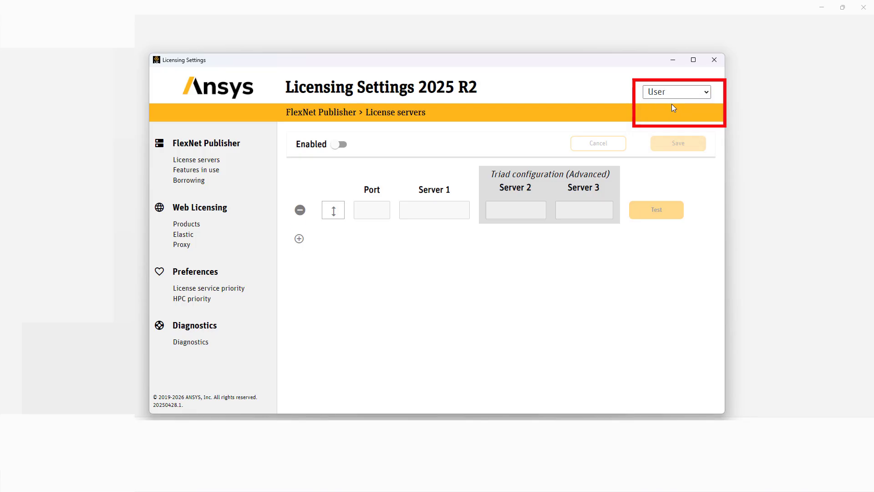
{"action": "left_click", "coordinate": [194, 228]}
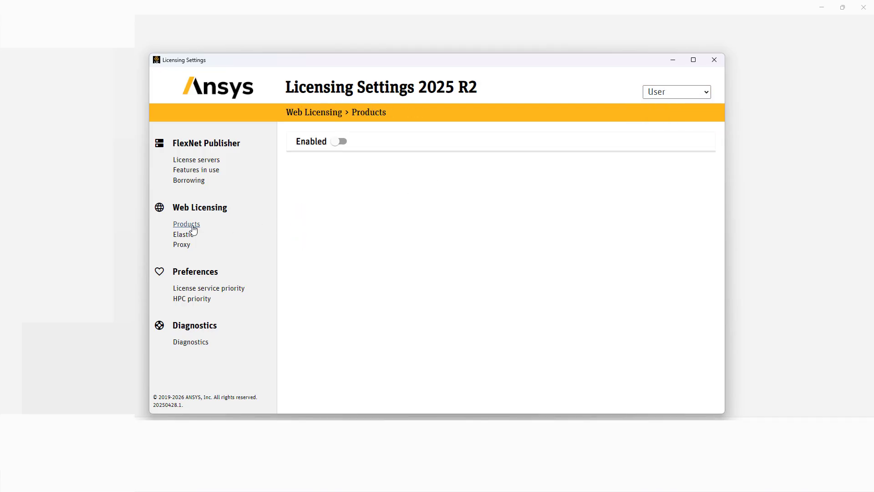
{"action": "left_click", "coordinate": [341, 144]}
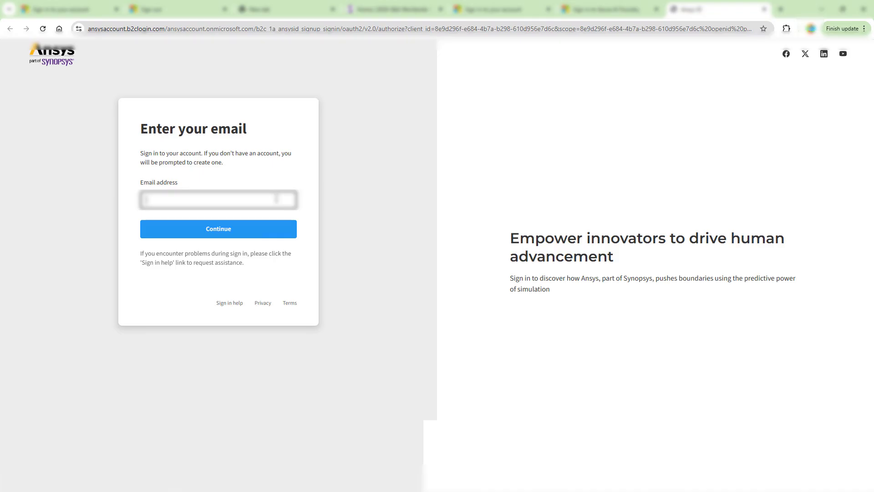
Sign in to Ansys ID with the admin account's e-mail address and password
{"action": "key", "text": "Return"}
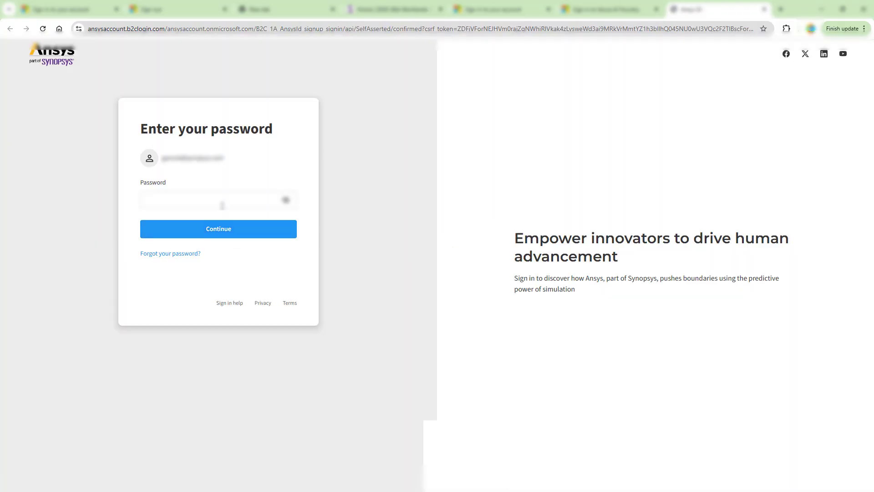
{"action": "left_click", "coordinate": [221, 200]}
{"action": "type", "text": "*******"}
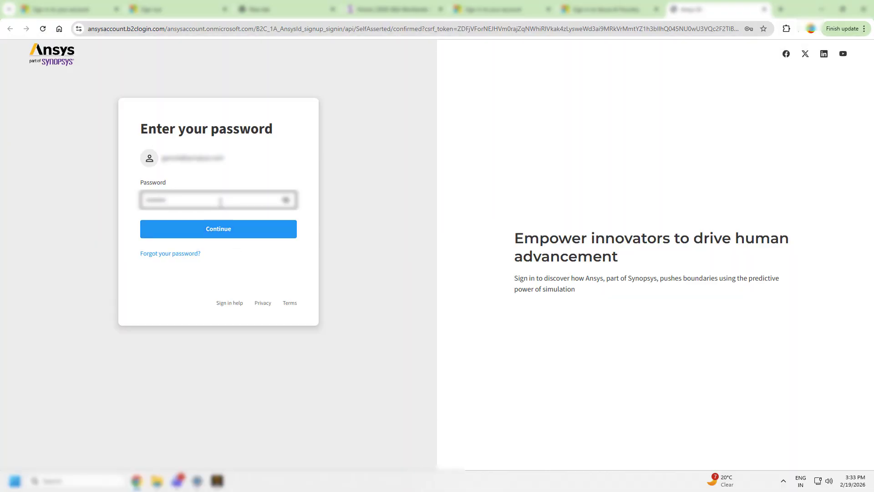
{"action": "left_click", "coordinate": [216, 233]}
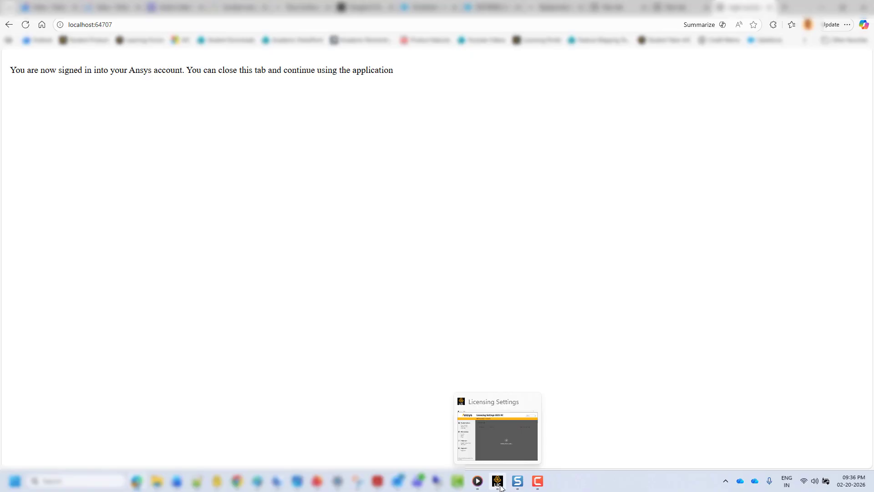
Back in Licensing Settings, check in all five academic Shared Web products and confirm
{"action": "left_click", "coordinate": [500, 487]}
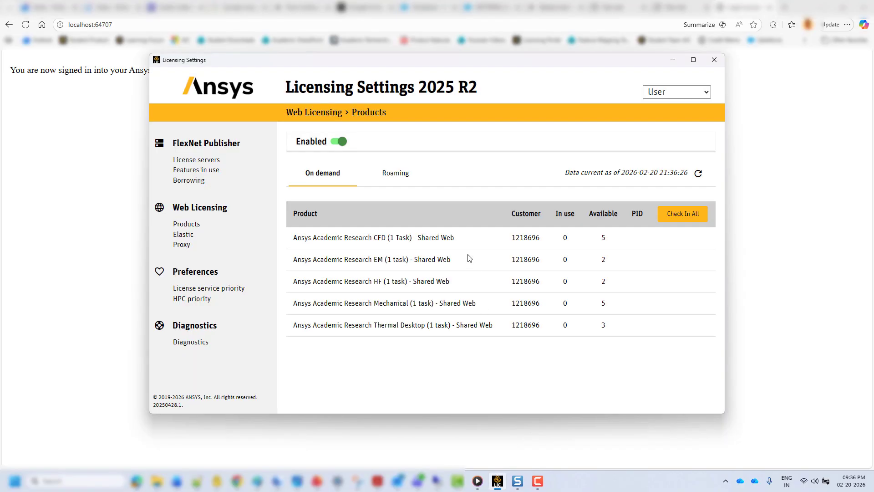
{"action": "left_click", "coordinate": [685, 220]}
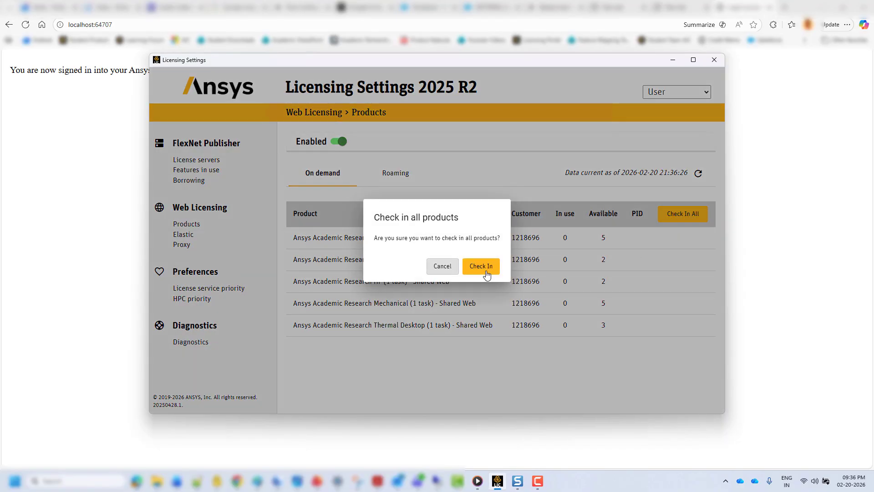
{"action": "left_click", "coordinate": [481, 266]}
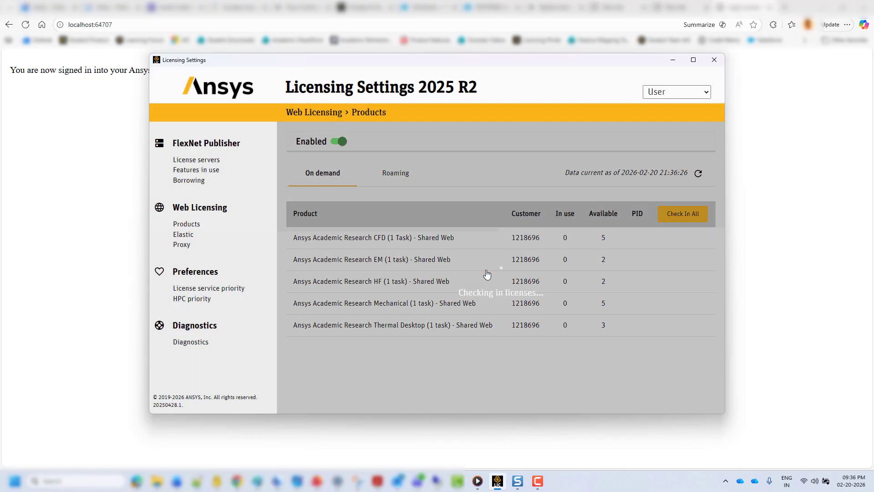